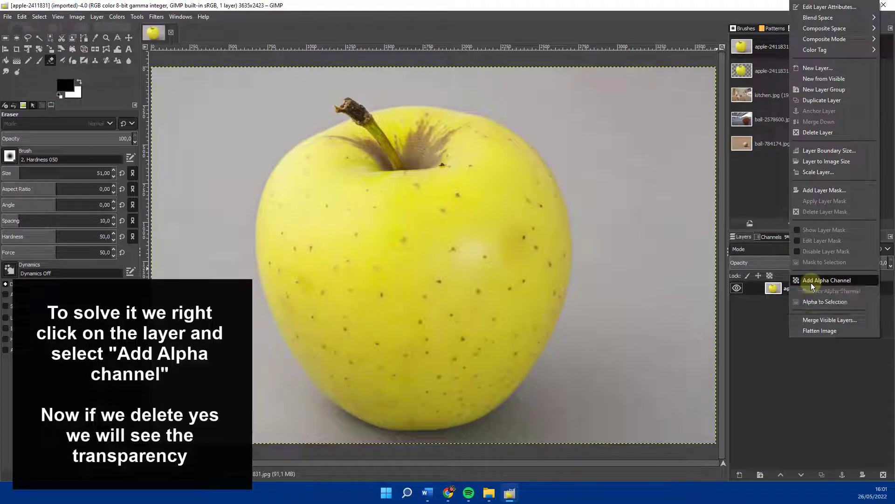
- Add an alpha channel to the apple layer, then test an eraser stroke across the apple and undo it
{"action": "left_click", "coordinate": [811, 282]}
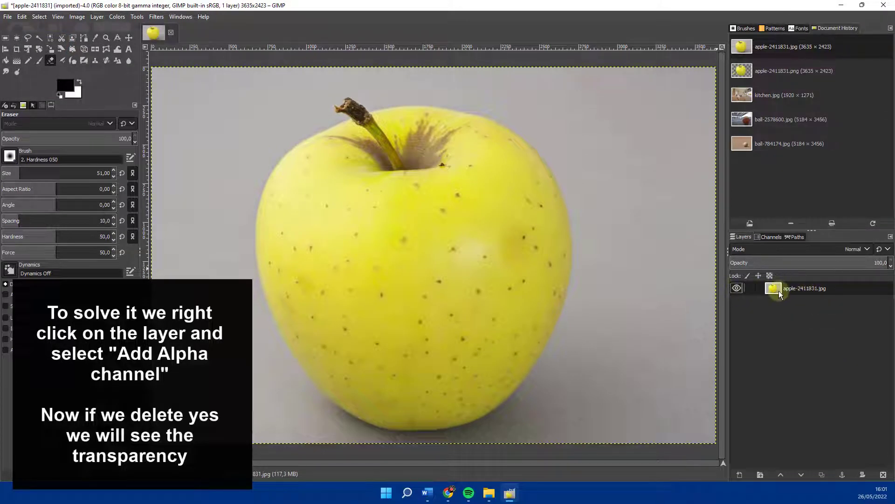
{"action": "mouse_move", "coordinate": [279, 209]}
{"action": "left_mouse_down"}
{"action": "mouse_move", "coordinate": [182, 224]}
{"action": "mouse_move", "coordinate": [163, 193]}
{"action": "mouse_move", "coordinate": [308, 187]}
{"action": "left_mouse_up"}
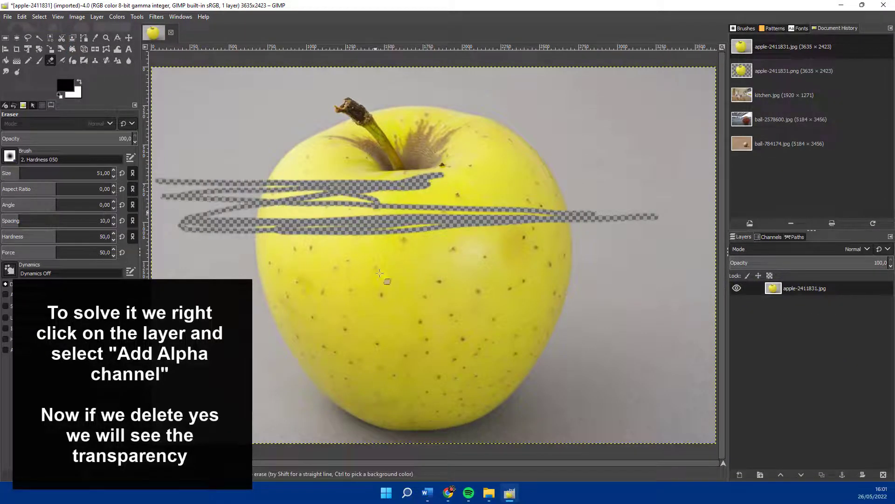
{"action": "key", "text": "ctrl+z"}
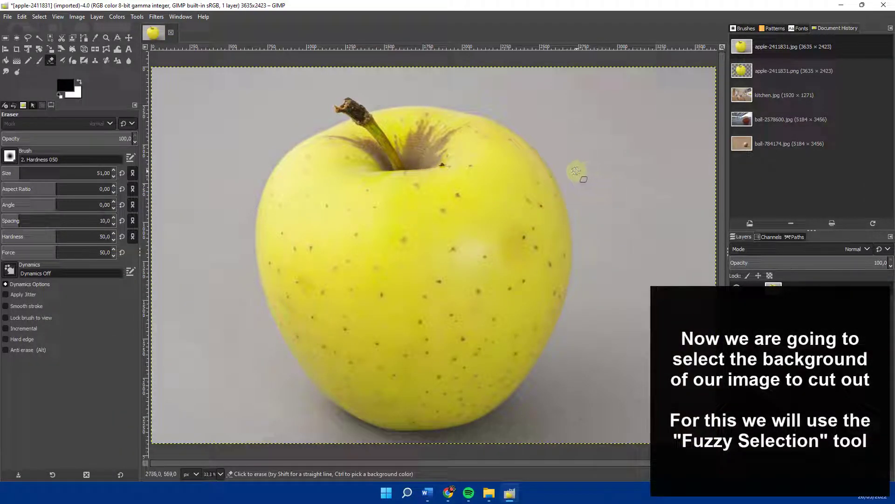
- Set up Fuzzy Select to replace the current selection, with a threshold of 10.8
{"action": "left_click", "coordinate": [40, 39]}
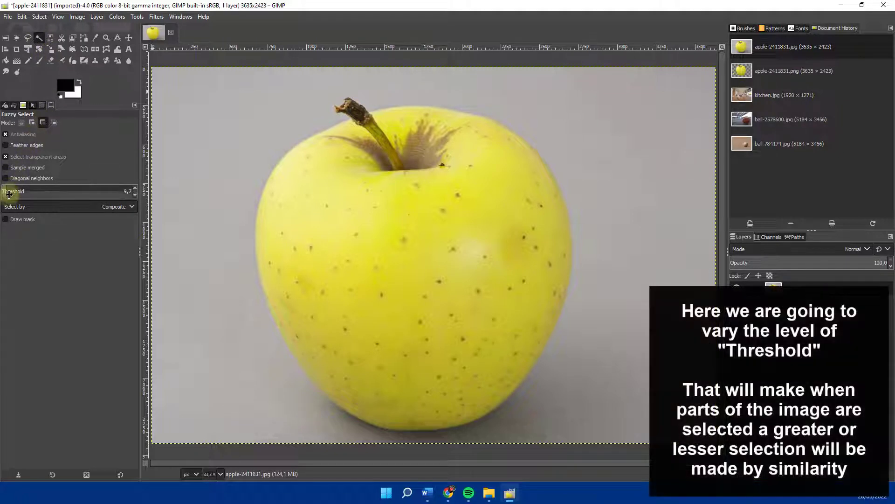
{"action": "left_click_drag", "start_coordinate": [8, 195], "coordinate": [9, 191]}
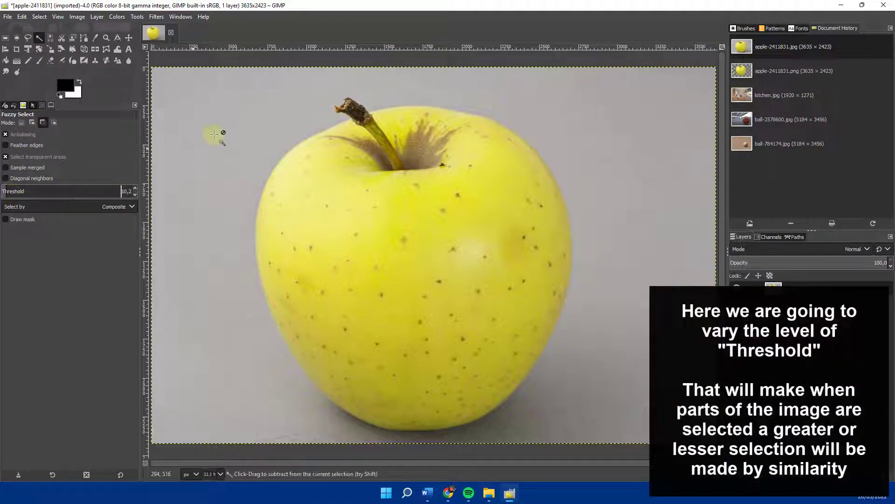
{"action": "left_click", "coordinate": [213, 112]}
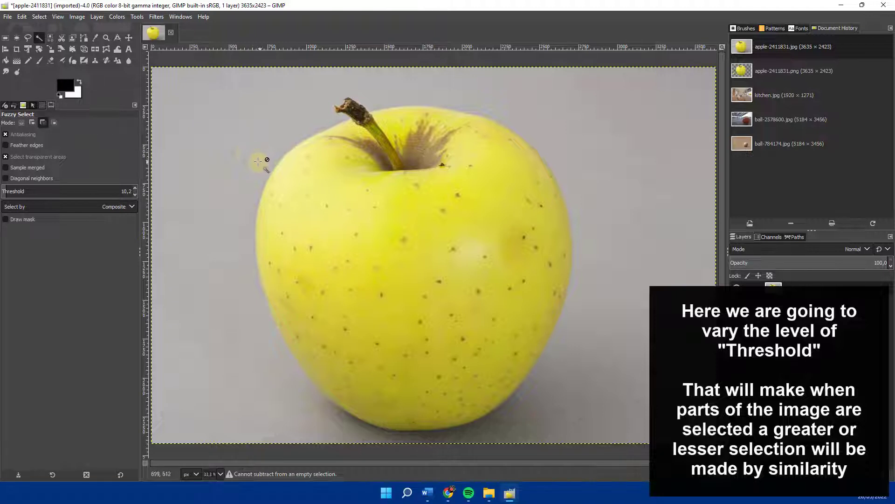
{"action": "left_click", "coordinate": [501, 238]}
{"action": "left_click", "coordinate": [410, 217]}
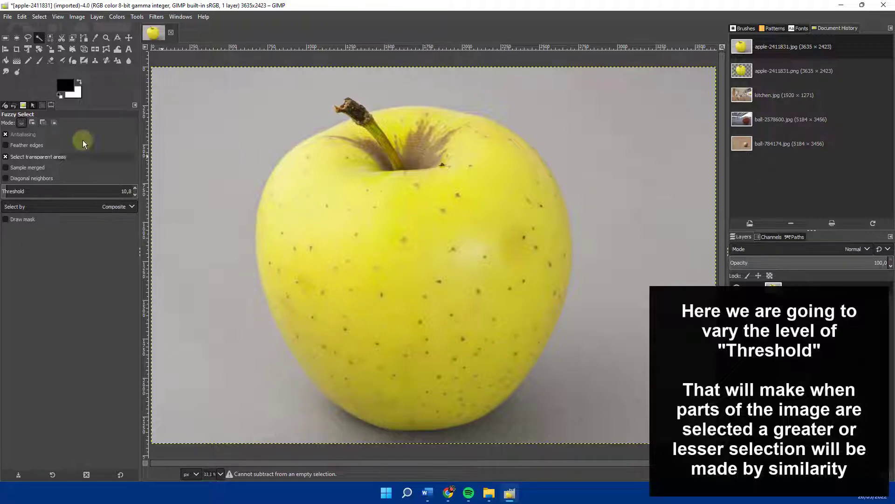
- Try Fuzzy Select at threshold 10.8 on several background and shadow areas around the apple
{"action": "left_click", "coordinate": [238, 126]}
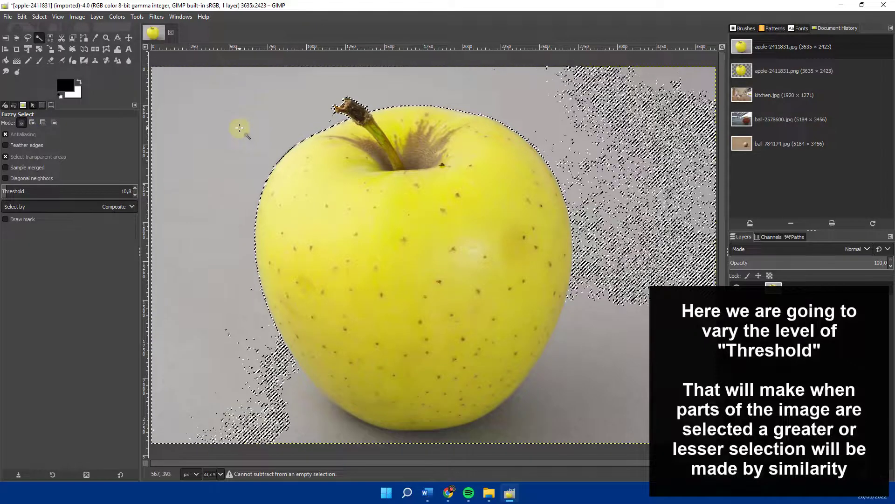
{"action": "left_click", "coordinate": [599, 366]}
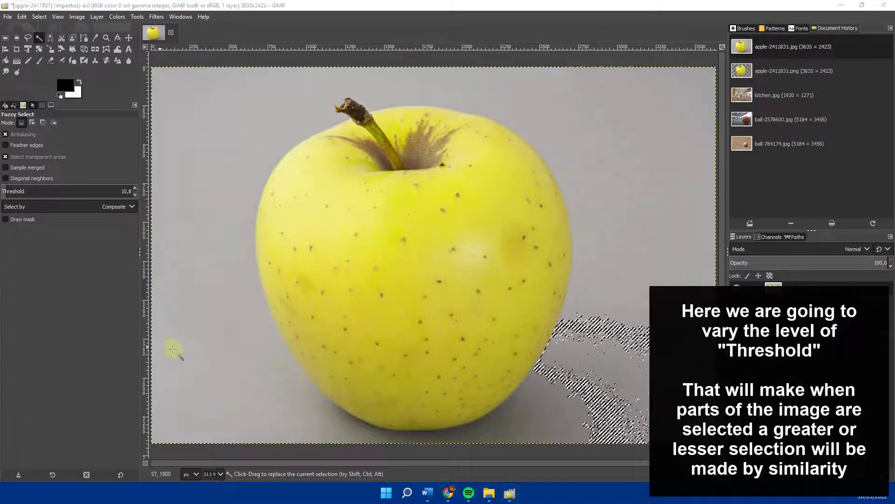
{"action": "left_click", "coordinate": [546, 408]}
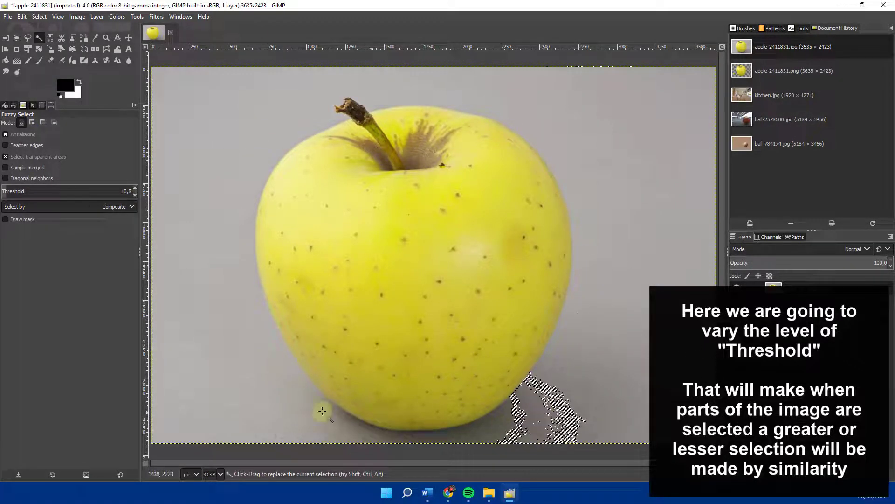
{"action": "left_click", "coordinate": [224, 374]}
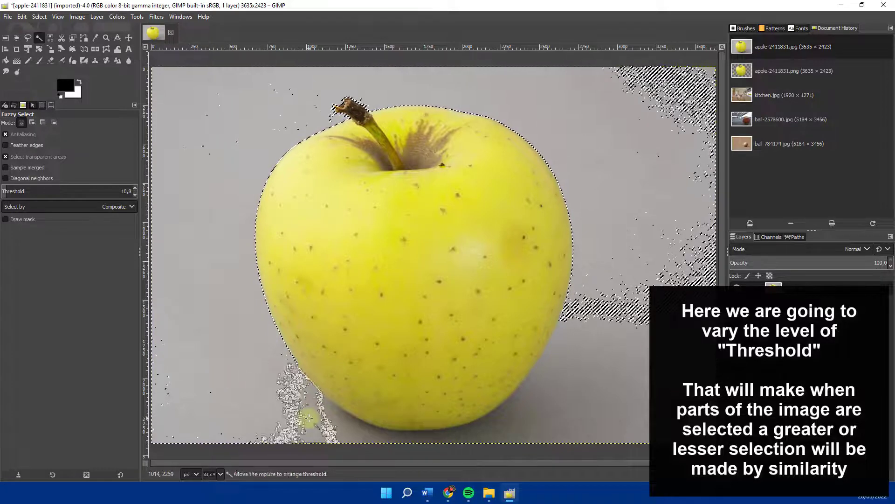
{"action": "left_click", "coordinate": [288, 400]}
{"action": "left_click", "coordinate": [550, 417]}
{"action": "left_click", "coordinate": [627, 333]}
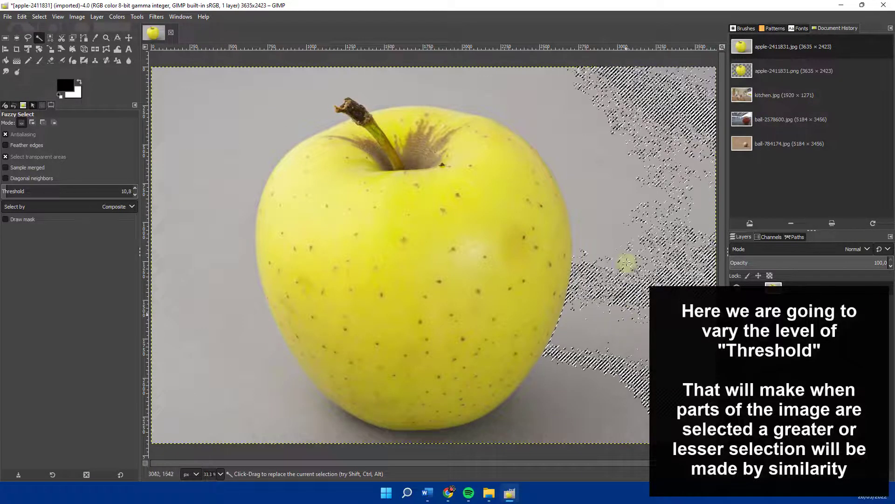
- Fuzzy-select the background beside the apple at threshold 14.5, and add the remaining background and shadow areas in add mode
{"action": "left_click_drag", "start_coordinate": [6, 193], "coordinate": [10, 194]}
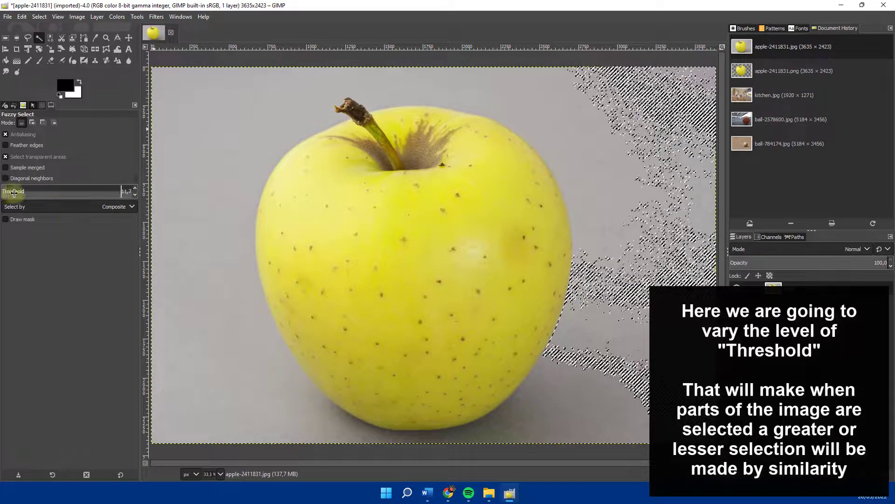
{"action": "left_click", "coordinate": [225, 205]}
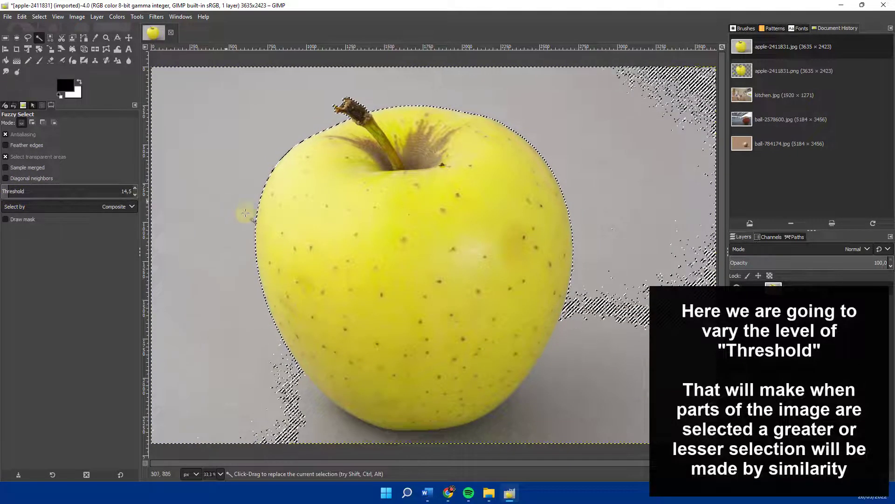
{"action": "left_click", "coordinate": [32, 122]}
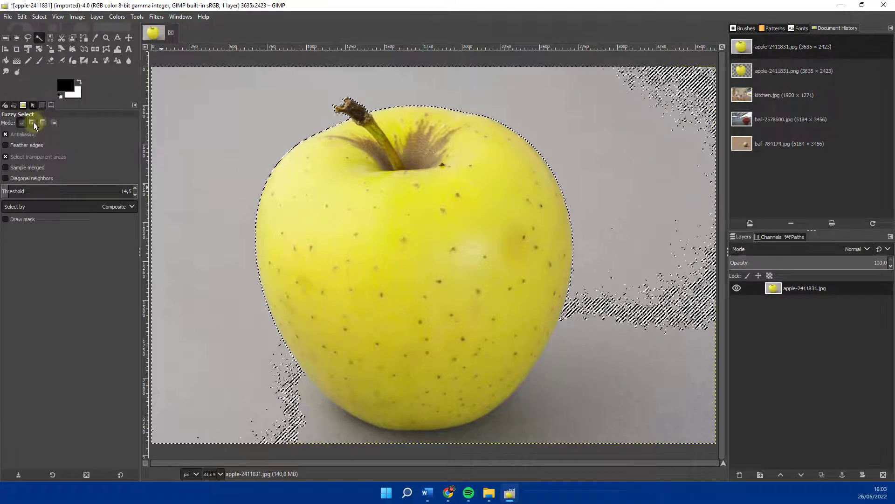
{"action": "left_click", "coordinate": [564, 396]}
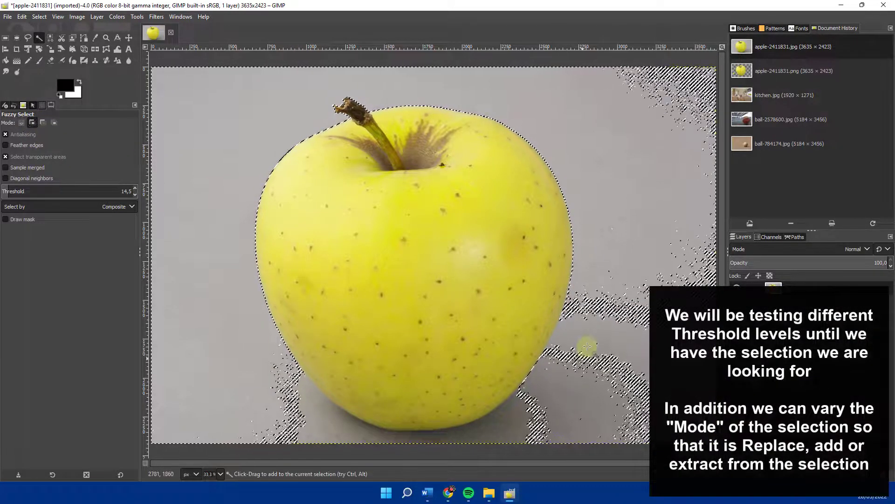
{"action": "left_click", "coordinate": [495, 430]}
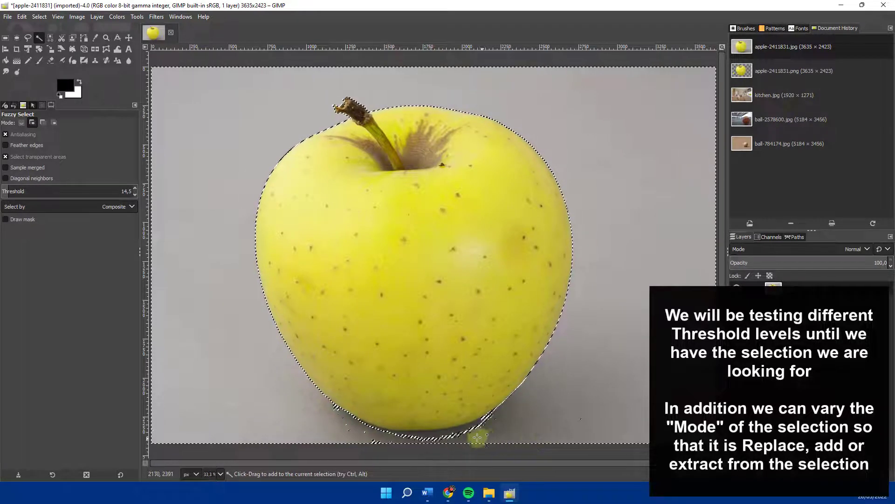
{"action": "left_click", "coordinate": [374, 440]}
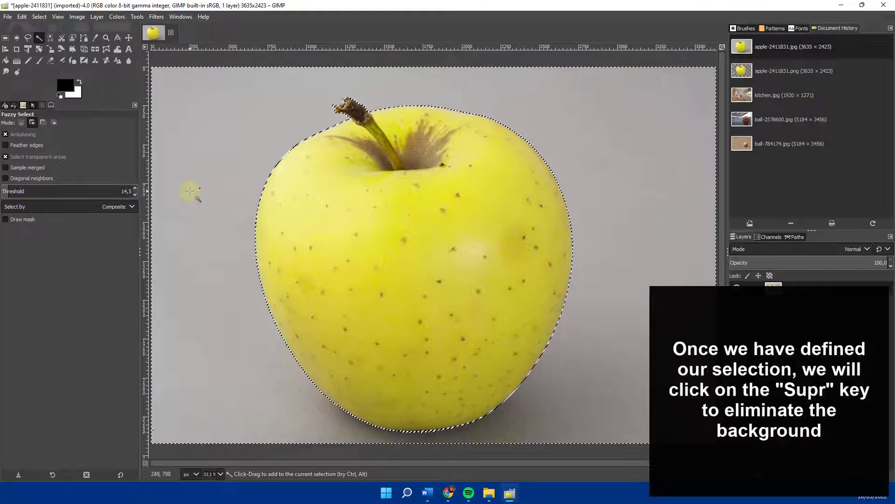
- Delete the selected background around the apple and clear the selection
{"action": "key", "text": "Delete"}
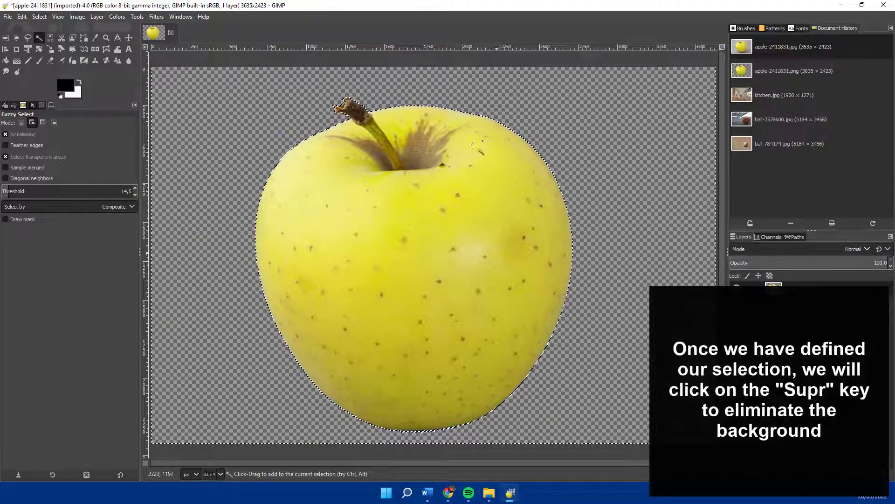
{"action": "left_click", "coordinate": [39, 16]}
{"action": "left_click", "coordinate": [47, 40]}
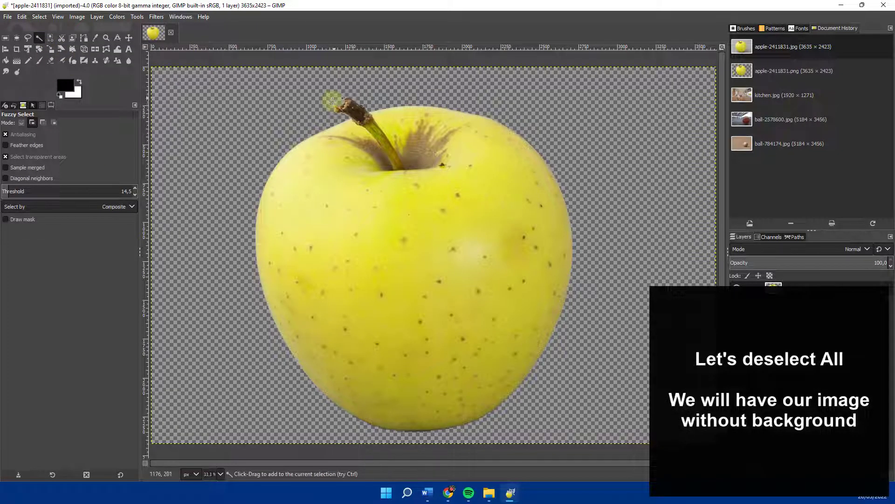
- Check the apple's cut-out edges and create a selection from the layer's alpha channel
{"action": "scroll", "coordinate": [494, 109], "scroll_direction": "down", "scroll_amount": 2}
{"action": "scroll", "coordinate": [504, 116], "scroll_direction": "up", "scroll_amount": 1}
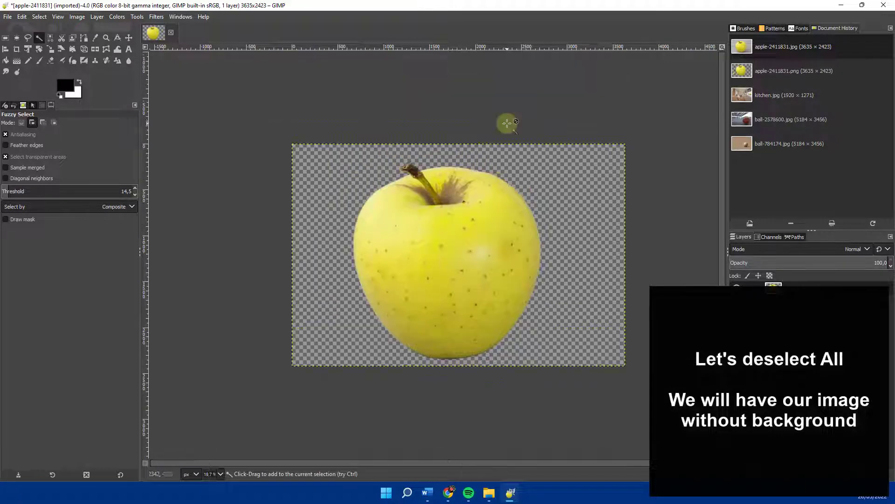
{"action": "scroll", "coordinate": [508, 191], "scroll_direction": "up", "scroll_amount": 8}
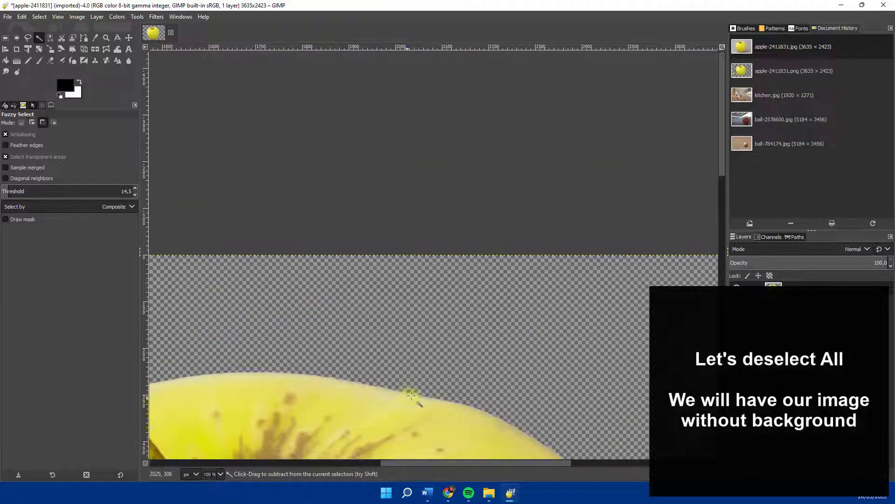
{"action": "scroll", "coordinate": [345, 355], "scroll_direction": "down", "scroll_amount": 3}
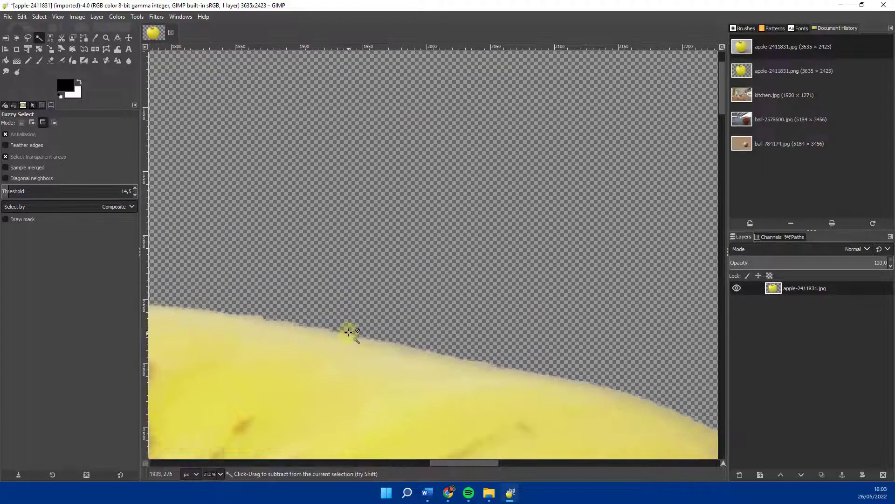
{"action": "scroll", "coordinate": [348, 331], "scroll_direction": "down", "scroll_amount": 3}
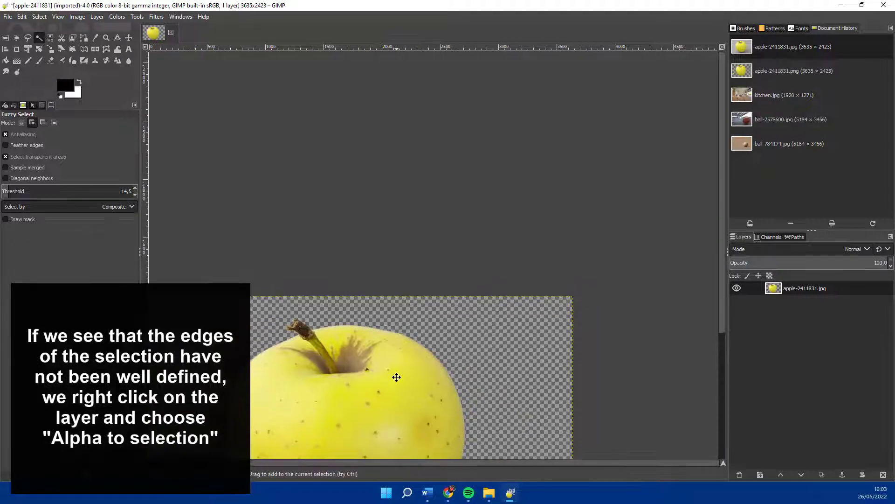
{"action": "left_click_drag", "start_coordinate": [396, 376], "coordinate": [440, 191]}
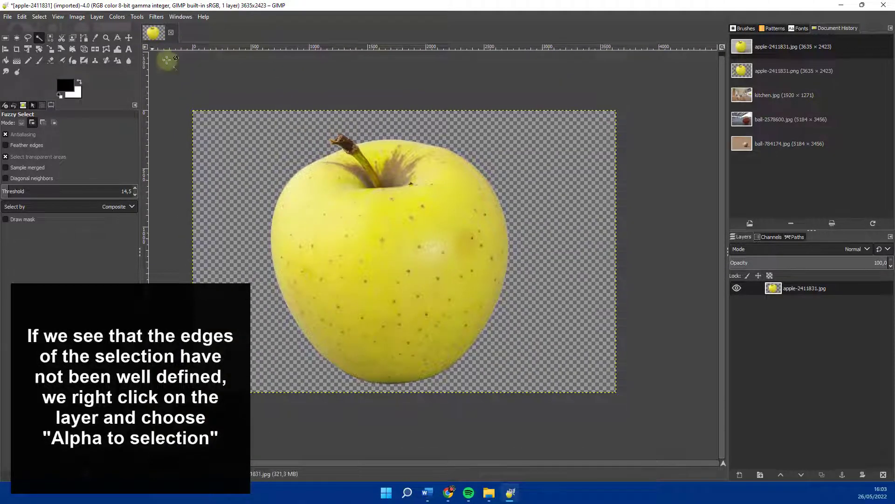
{"action": "right_click", "coordinate": [766, 288]}
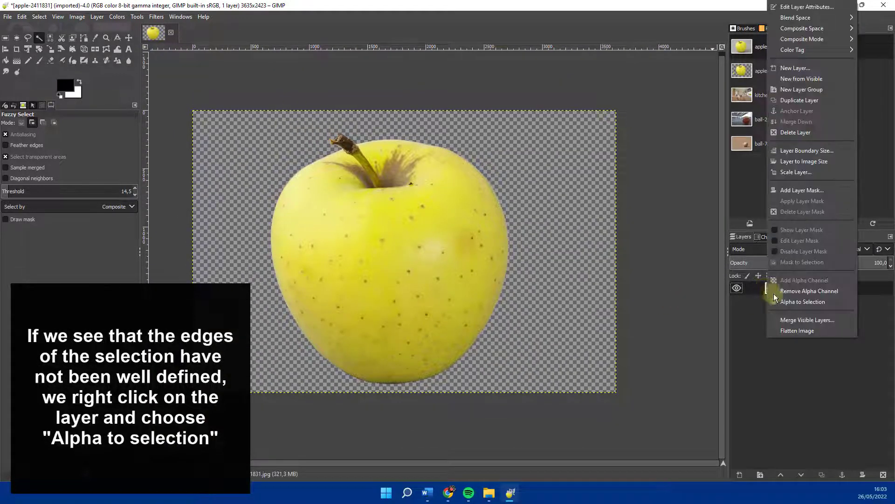
{"action": "left_click", "coordinate": [787, 302]}
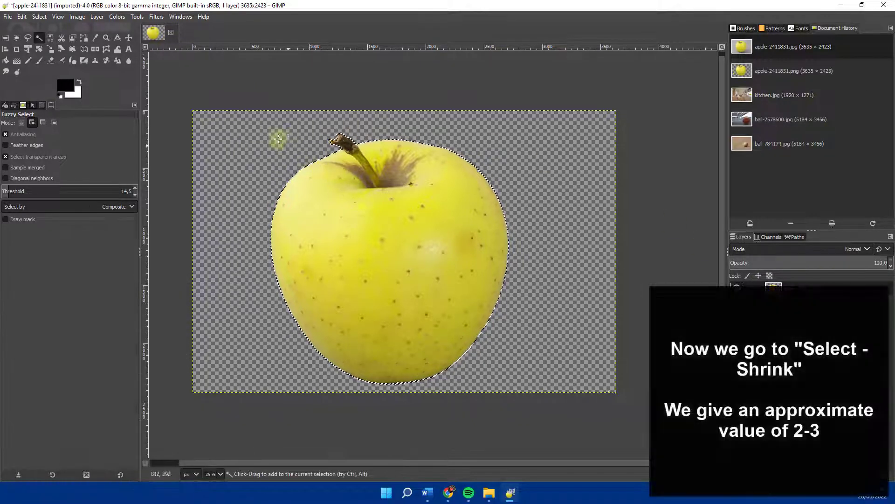
- Shrink the apple selection by 2 px
{"action": "left_click", "coordinate": [39, 16]}
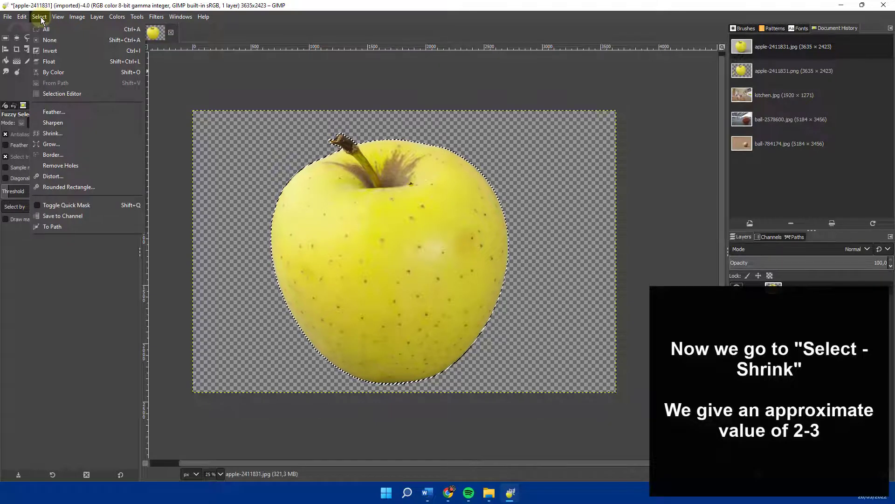
{"action": "left_click", "coordinate": [54, 133]}
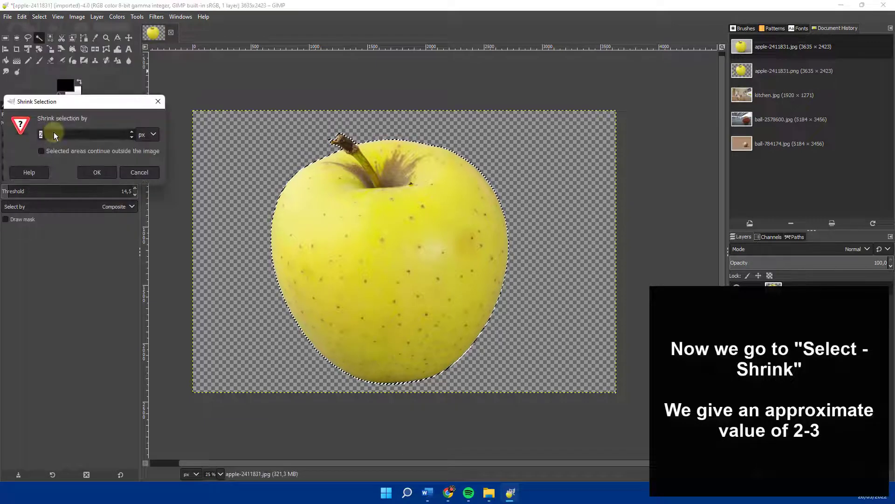
{"action": "left_click_drag", "start_coordinate": [55, 110], "coordinate": [222, 108]}
{"action": "type", "text": "3"}
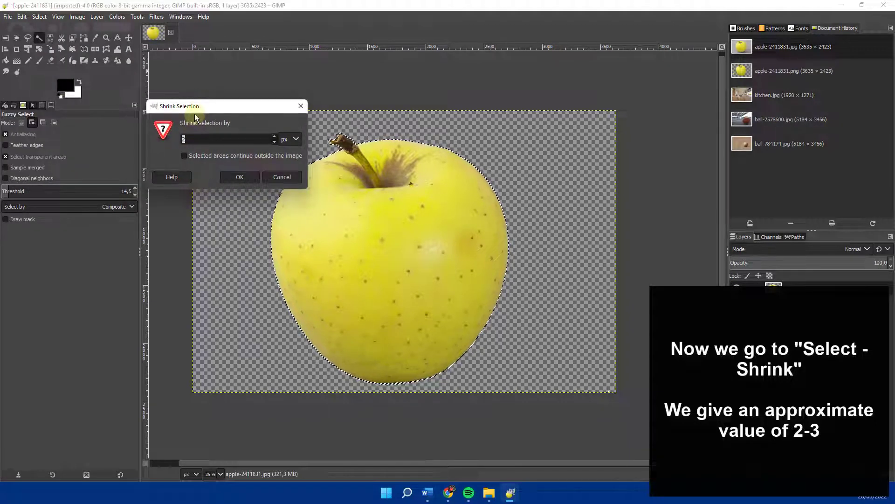
{"action": "key", "text": "BackSpace"}
{"action": "type", "text": "2"}
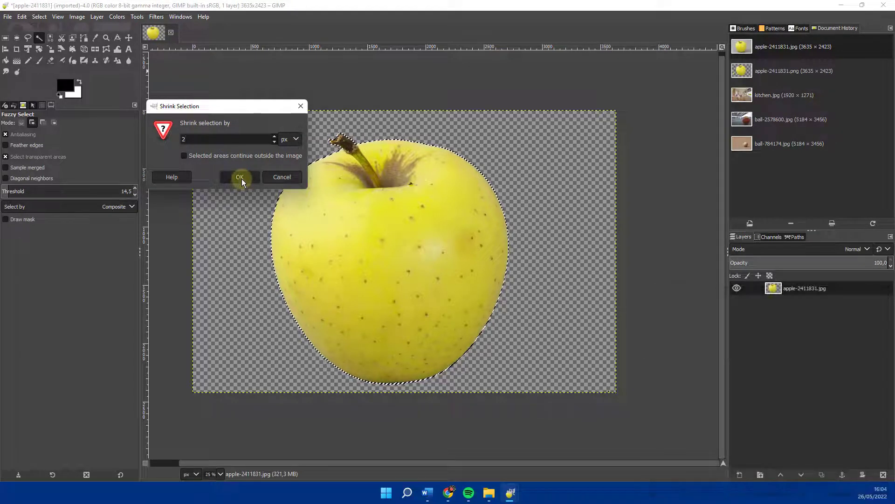
{"action": "left_click", "coordinate": [239, 177]}
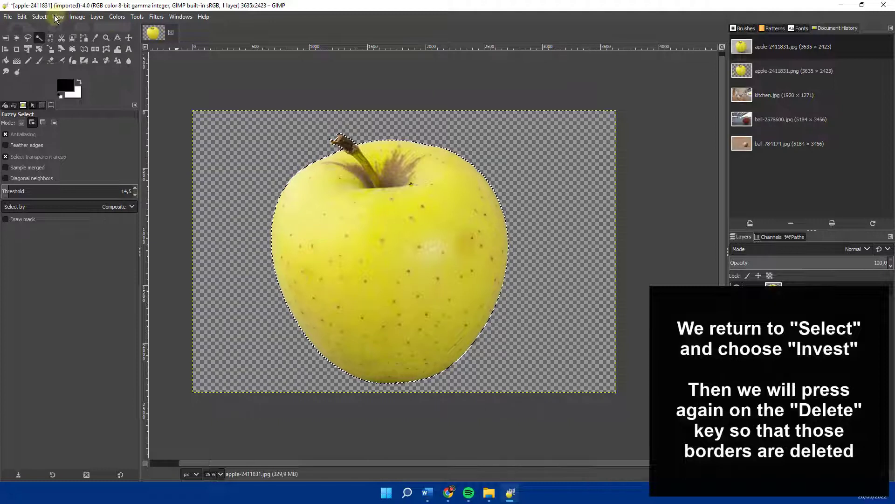
- Invert the selection, delete the leftover border around the apple, and clear the selection
{"action": "left_click", "coordinate": [40, 16]}
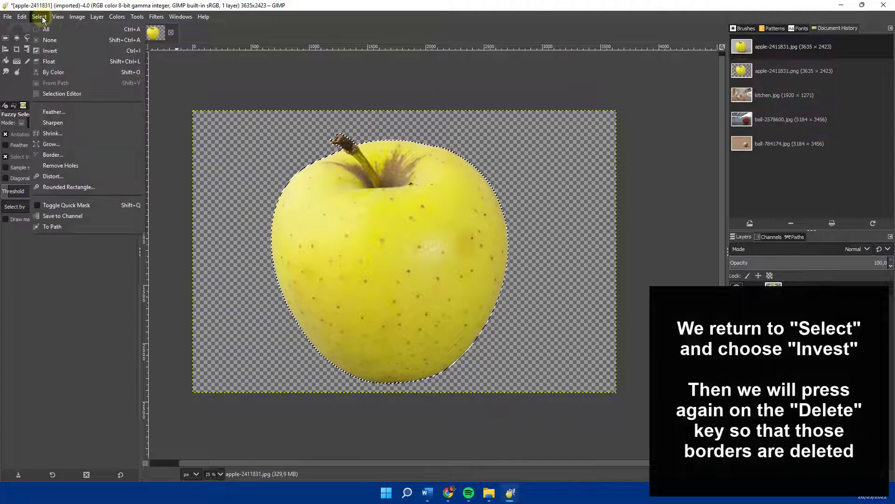
{"action": "left_click", "coordinate": [50, 51]}
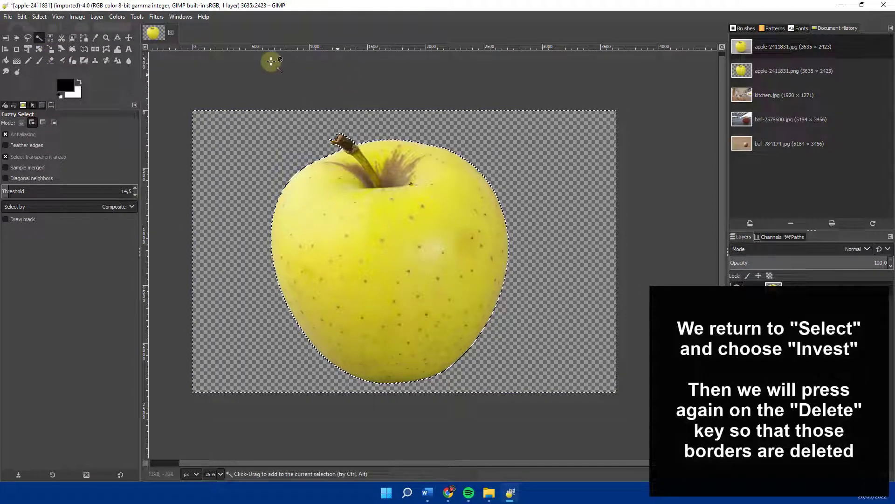
{"action": "left_click", "coordinate": [37, 16]}
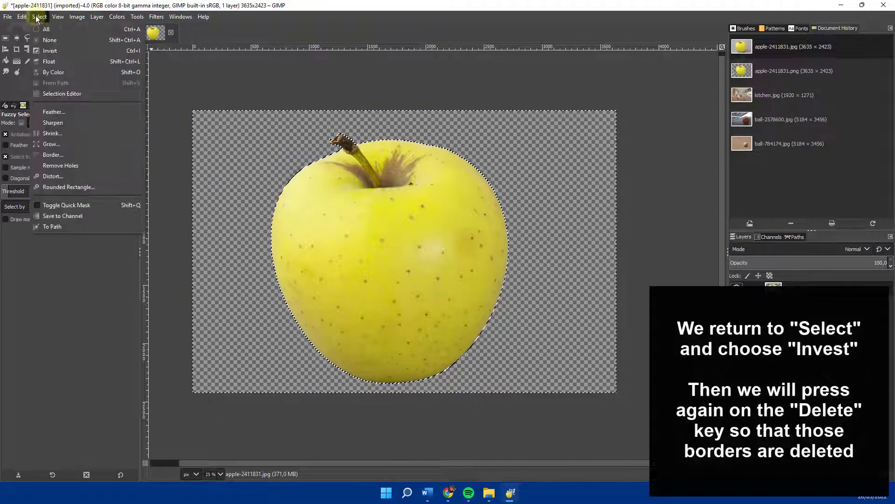
{"action": "left_click", "coordinate": [46, 30]}
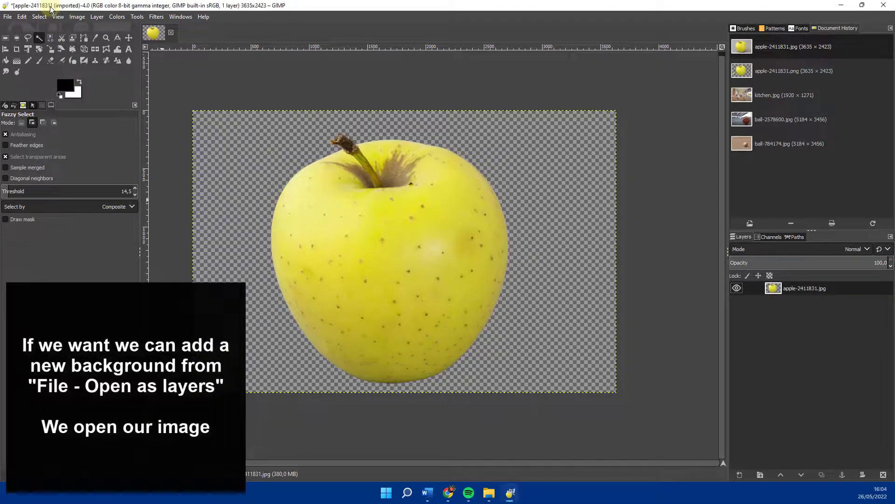
- Open kitchen.jpg as a new layer and lower it below the apple layer
{"action": "left_click", "coordinate": [8, 16]}
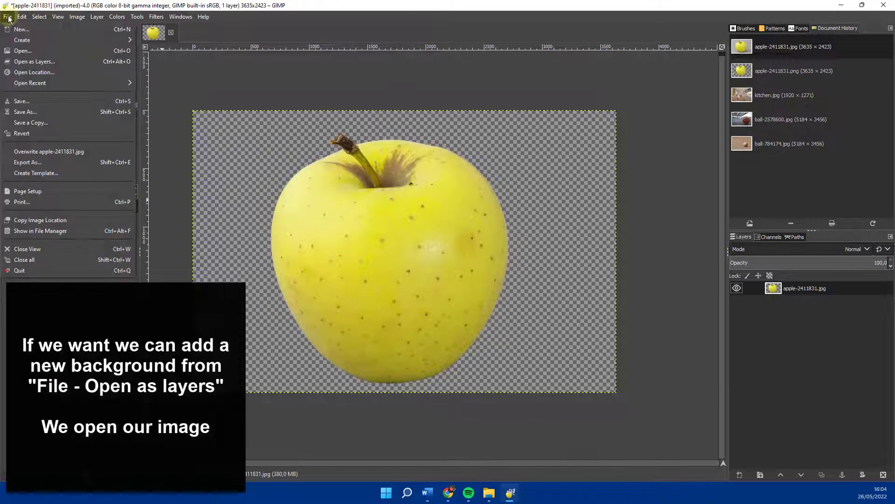
{"action": "left_click", "coordinate": [33, 63]}
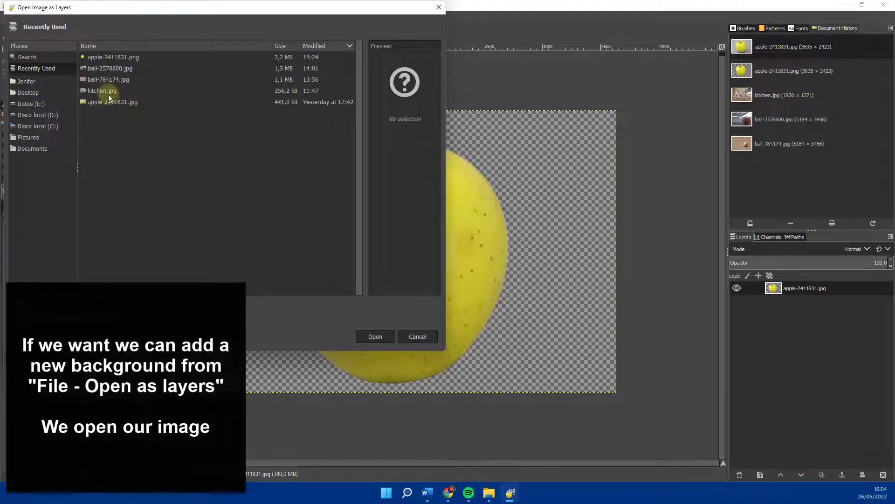
{"action": "double_click", "coordinate": [107, 92]}
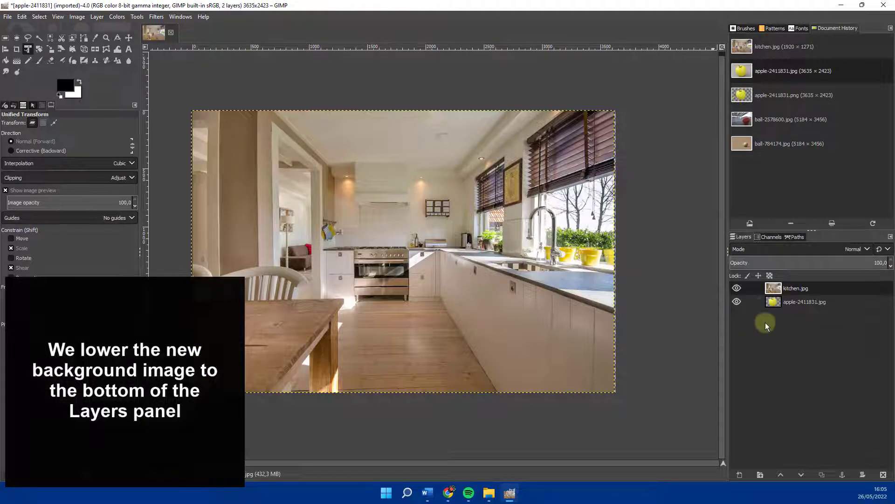
{"action": "left_click", "coordinate": [801, 474]}
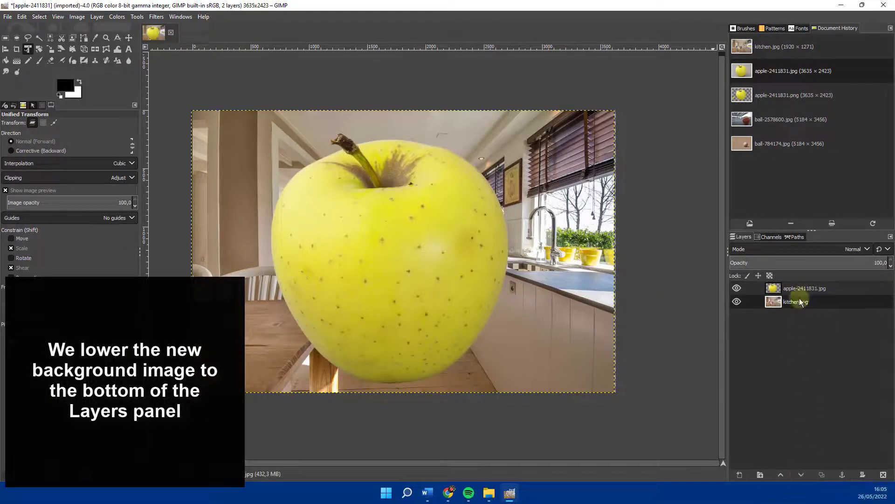
- Scale the apple layer to about 0.123 of its size with Unified Transform and place it on the kitchen table
{"action": "left_click", "coordinate": [767, 288]}
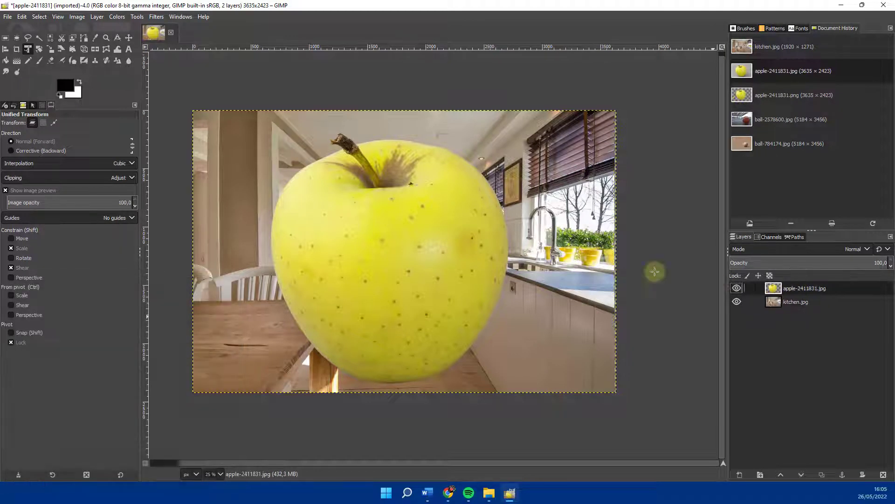
{"action": "left_click", "coordinate": [402, 243]}
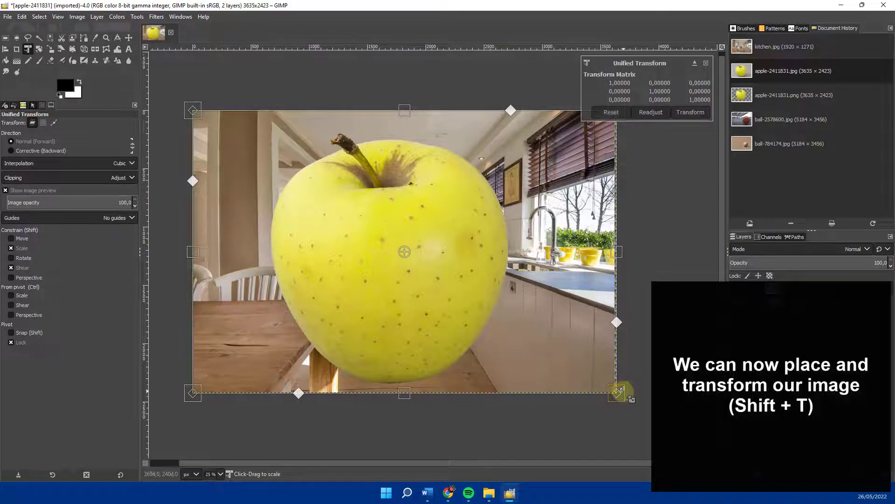
{"action": "left_click_drag", "start_coordinate": [617, 392], "coordinate": [245, 320]}
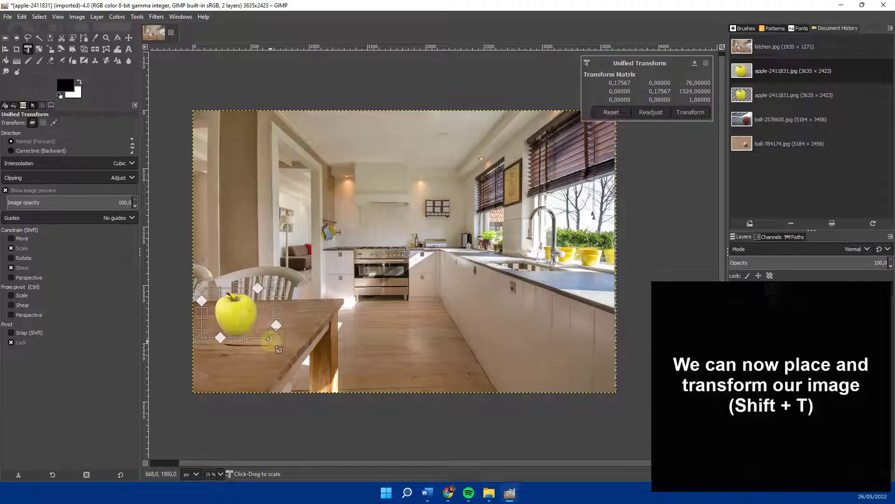
{"action": "left_click_drag", "start_coordinate": [275, 337], "coordinate": [243, 320]}
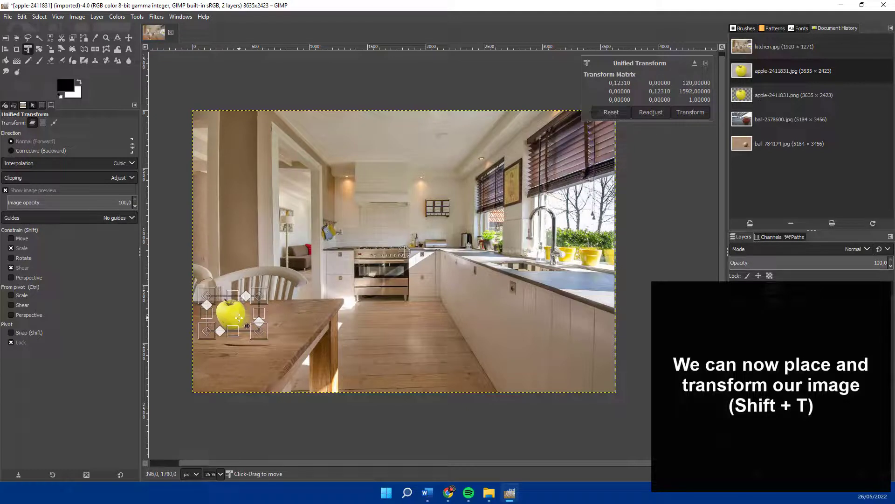
{"action": "key", "text": "Return"}
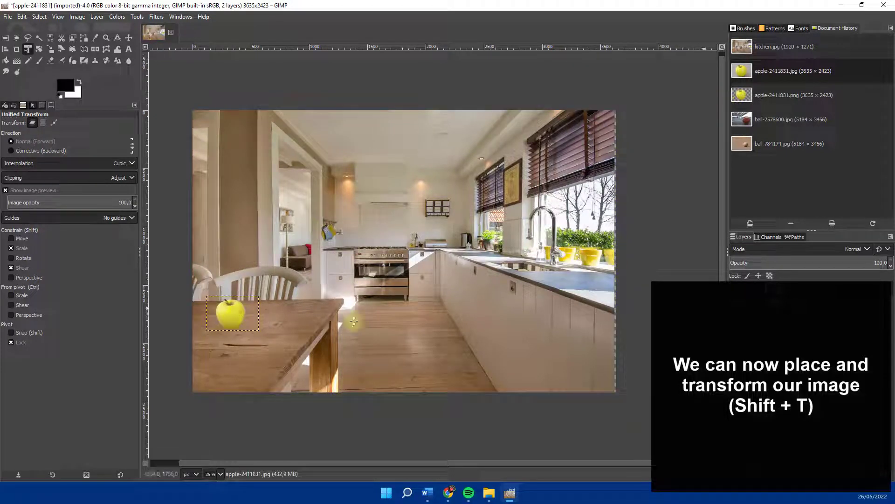
- Duplicate the small apple's layer and try to shift the copy to the right of the original on the table
{"action": "right_click", "coordinate": [236, 315]}
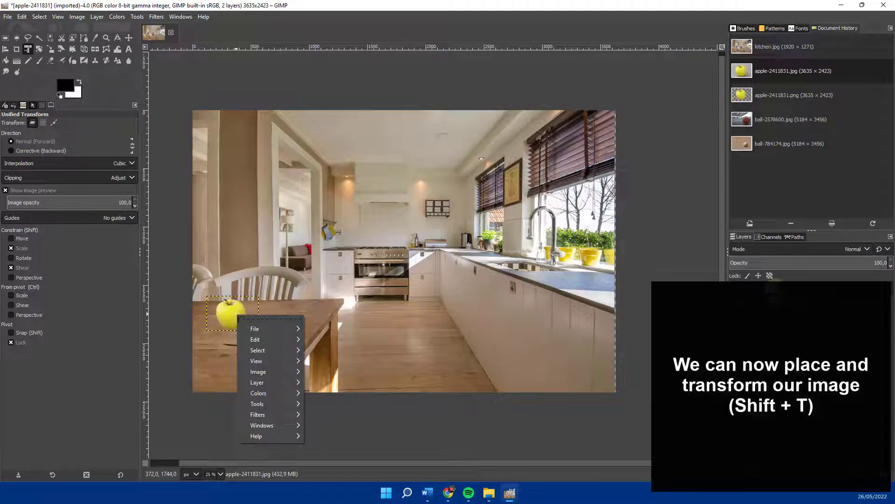
{"action": "left_click", "coordinate": [794, 292]}
{"action": "right_click", "coordinate": [794, 291]}
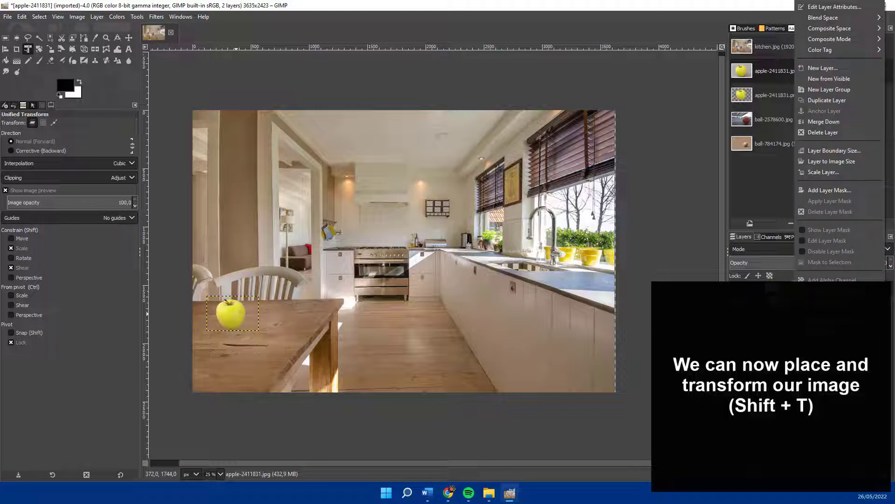
{"action": "left_click", "coordinate": [835, 100]}
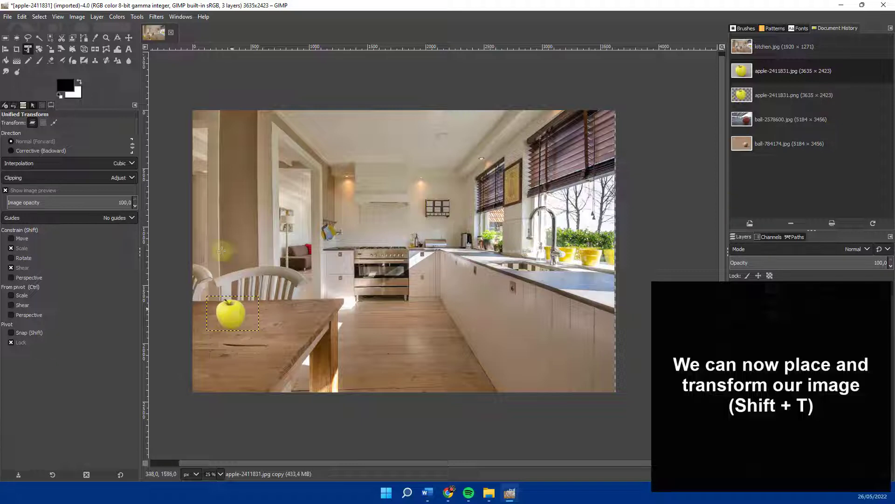
{"action": "left_click", "coordinate": [229, 312]}
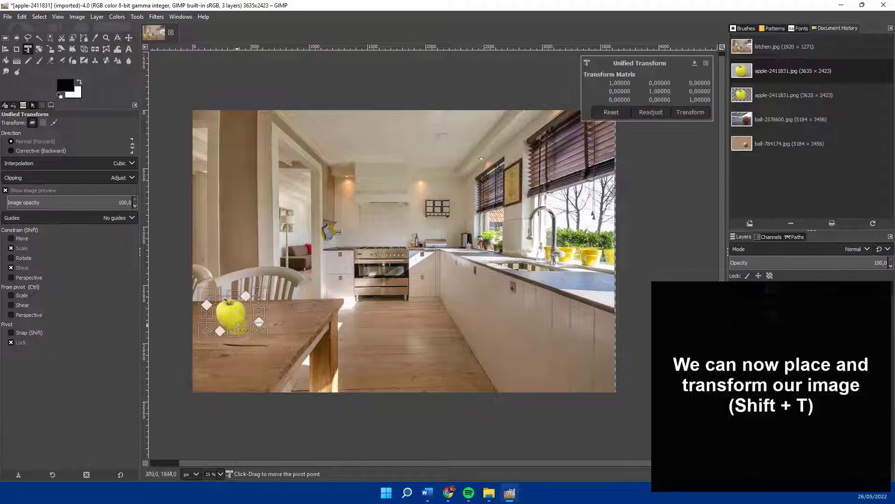
{"action": "left_click_drag", "start_coordinate": [242, 327], "coordinate": [271, 332]}
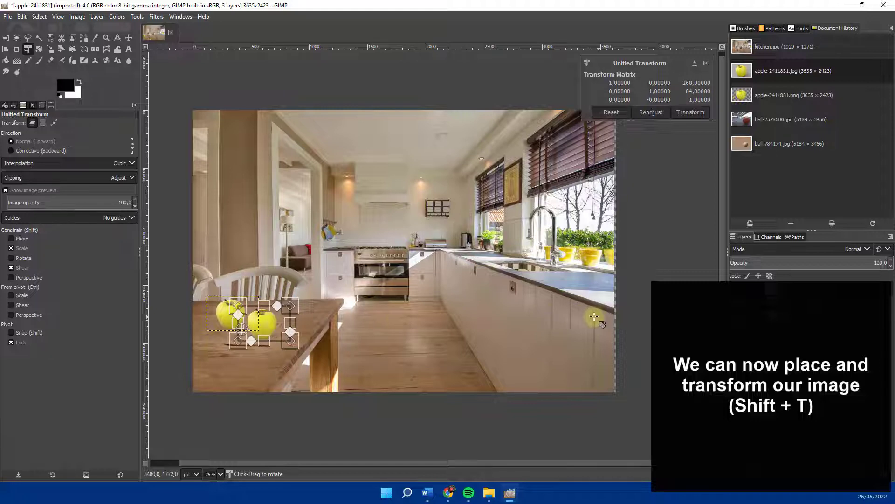
- Duplicate the apple layer again and move the two copies to the right of and below the original apple
{"action": "right_click", "coordinate": [806, 294]}
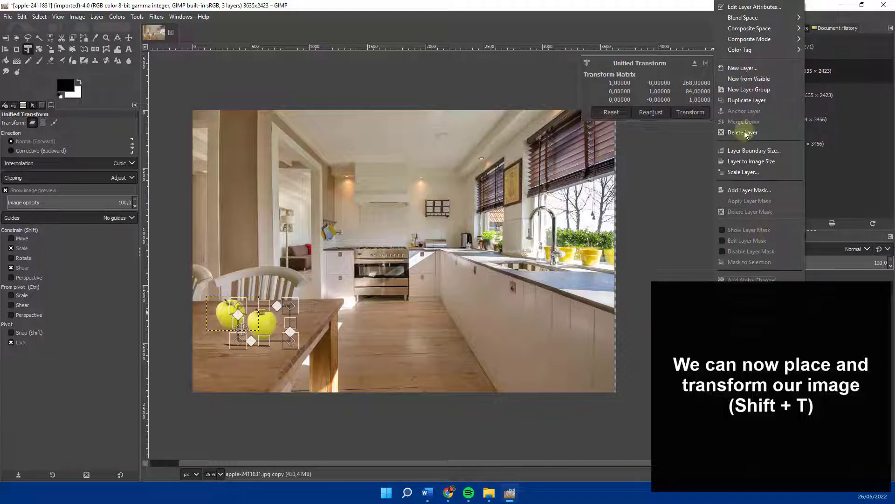
{"action": "left_click", "coordinate": [746, 100]}
{"action": "left_click", "coordinate": [267, 327]}
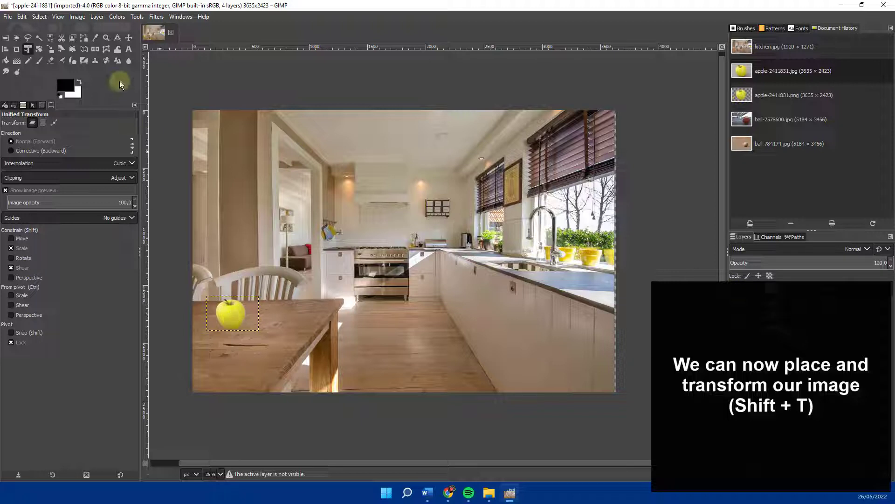
{"action": "left_click", "coordinate": [129, 38]}
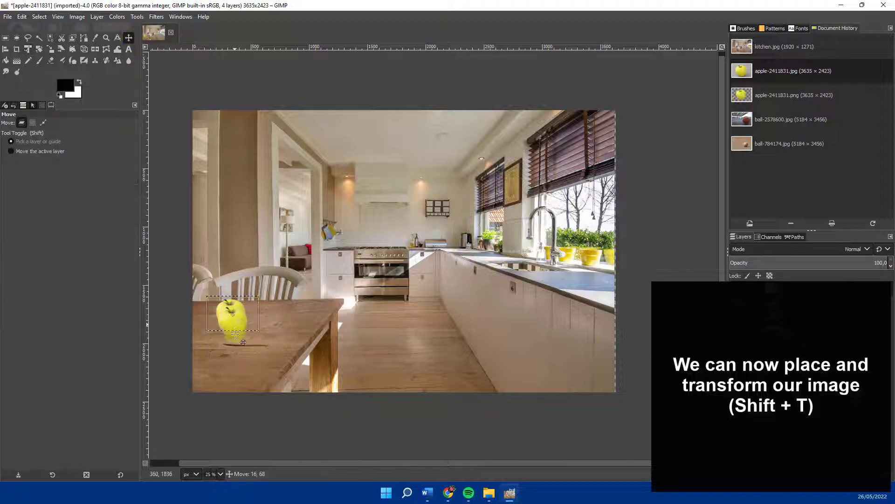
{"action": "left_click_drag", "start_coordinate": [244, 325], "coordinate": [287, 326]}
{"action": "left_click_drag", "start_coordinate": [226, 313], "coordinate": [237, 341]}
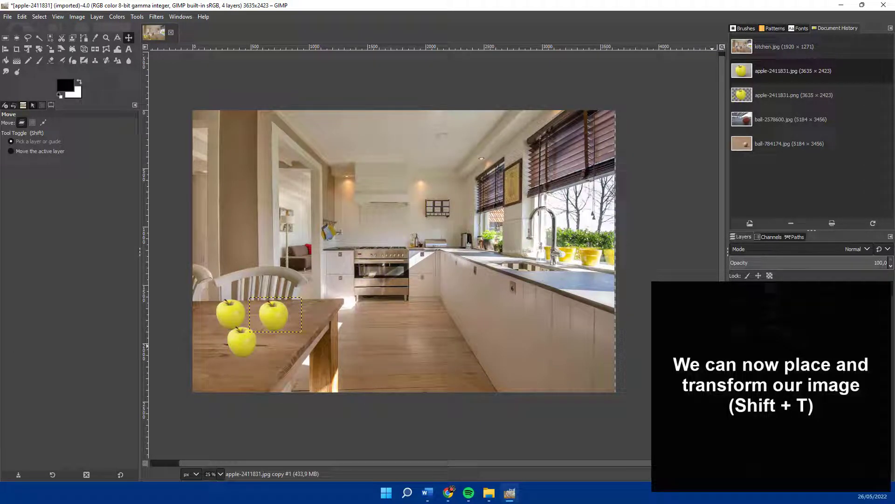
- Hide the kitchen layer and enlarge the apple copy on the right about 6 times with Unified Transform
{"action": "left_click", "coordinate": [735, 345]}
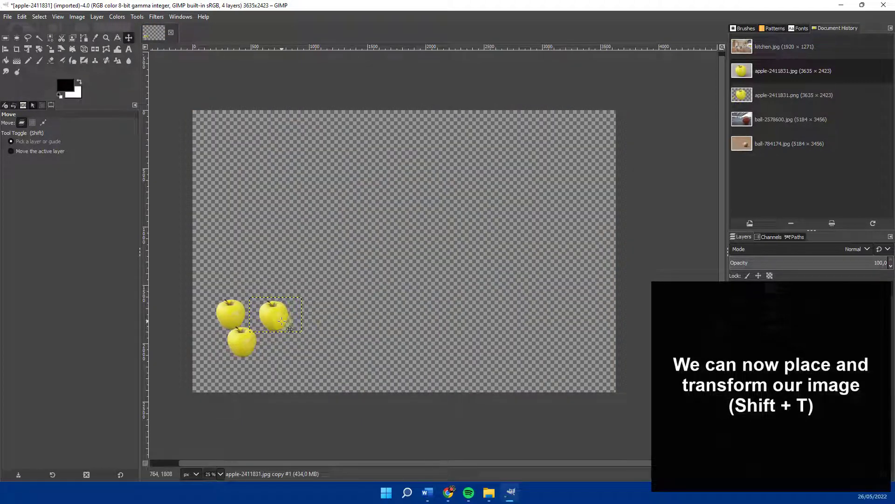
{"action": "key", "text": "shift+t"}
{"action": "left_click_drag", "start_coordinate": [302, 298], "coordinate": [363, 255]}
{"action": "key", "text": "ctrl+z"}
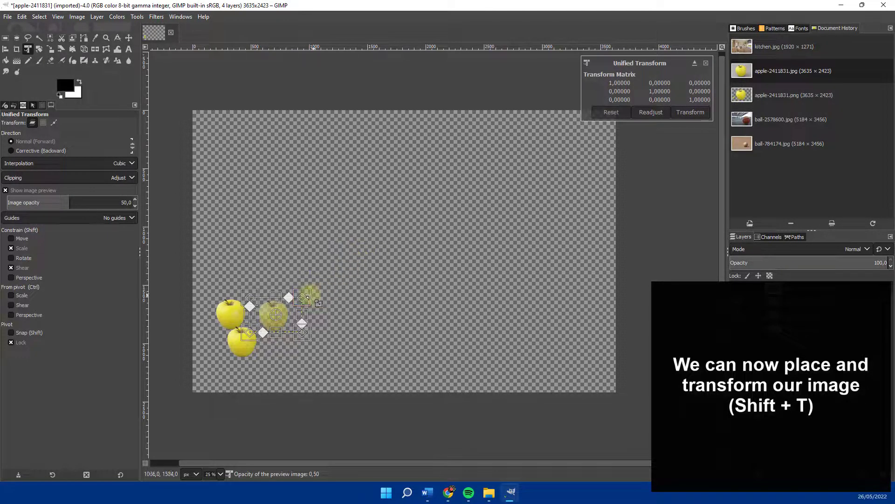
{"action": "left_click_drag", "start_coordinate": [311, 292], "coordinate": [535, 157]}
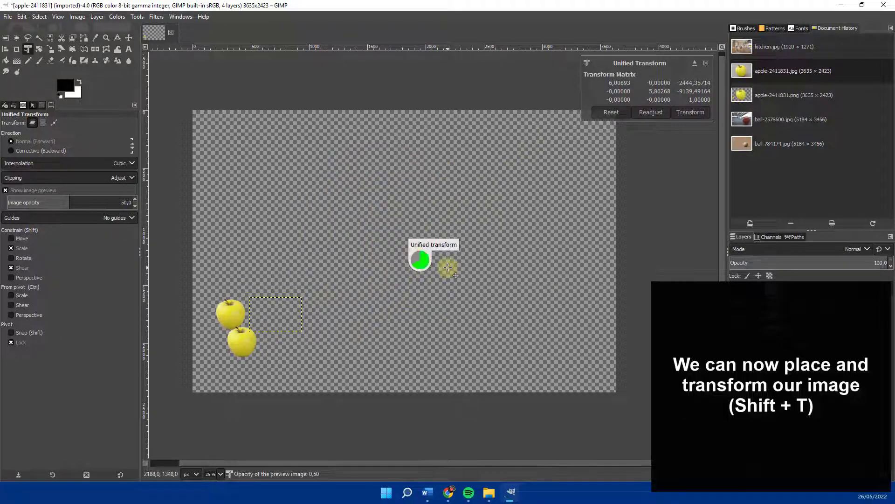
{"action": "key", "text": "Return"}
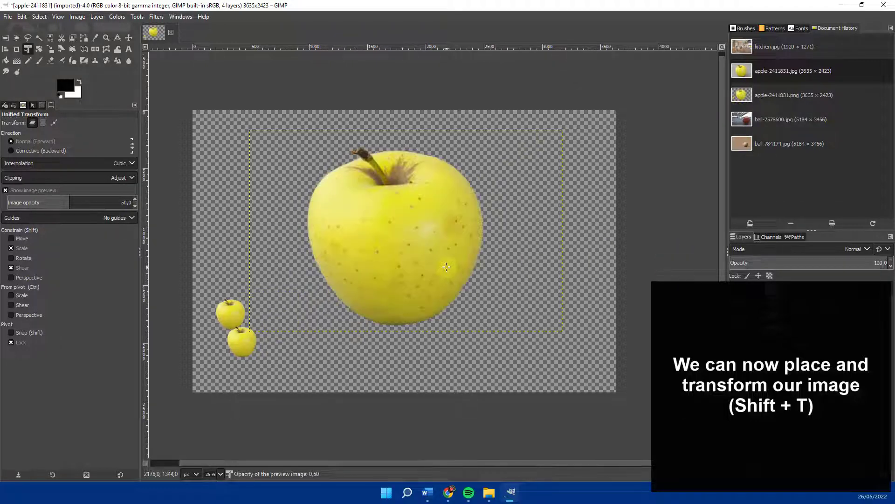
- Scale the lower apple copy about 6.14 times and place it overlapping the large apple's lower right
{"action": "left_click", "coordinate": [249, 351]}
{"action": "key", "text": "Escape"}
{"action": "left_click", "coordinate": [789, 315]}
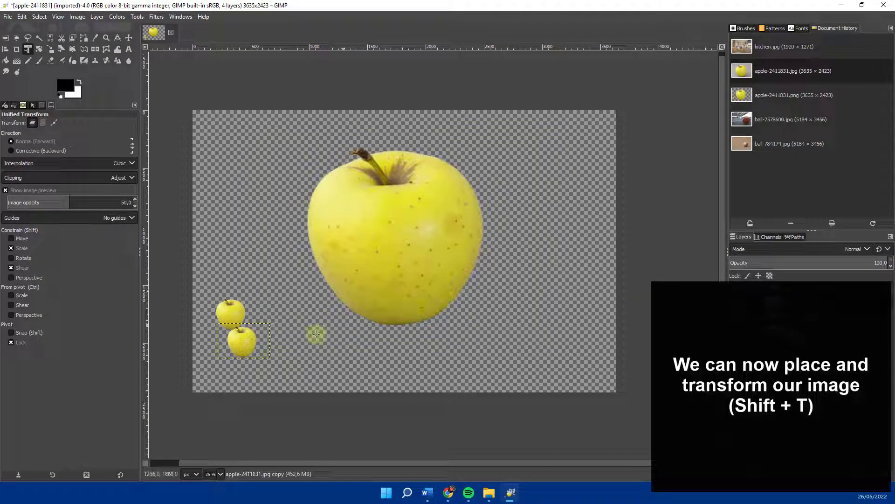
{"action": "left_click", "coordinate": [260, 343]}
{"action": "left_click_drag", "start_coordinate": [270, 324], "coordinate": [539, 145]}
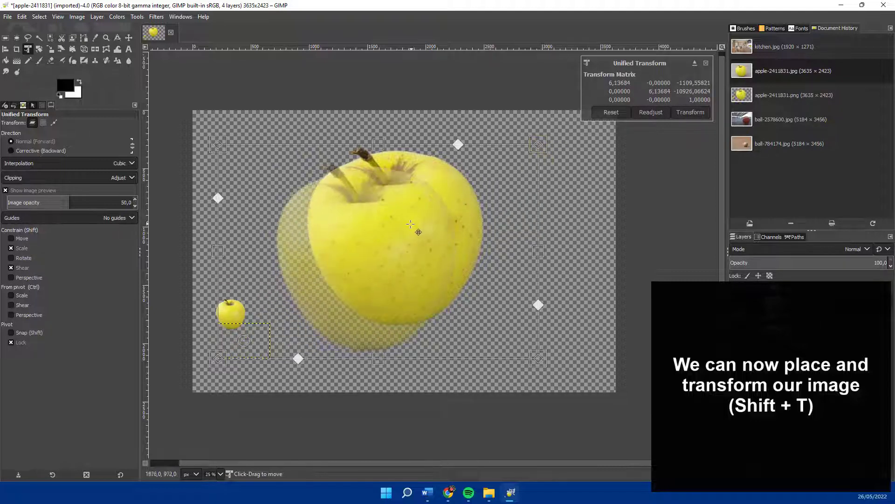
{"action": "left_click_drag", "start_coordinate": [411, 222], "coordinate": [530, 248]}
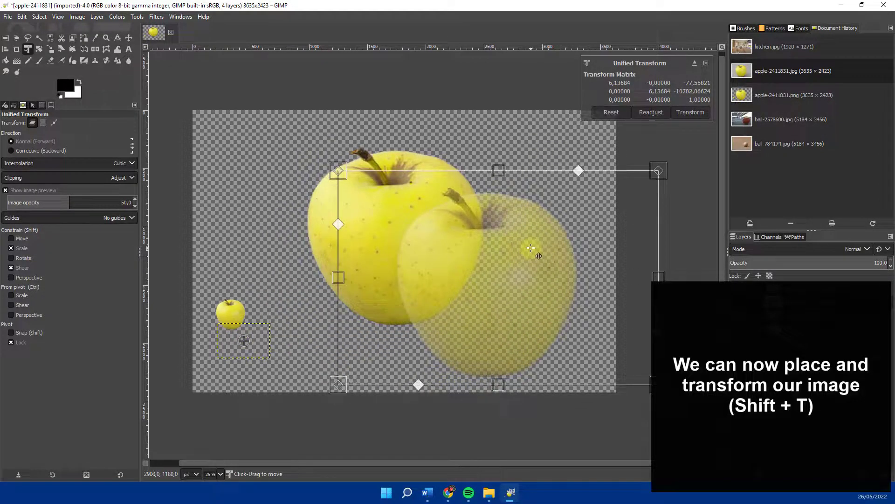
{"action": "key", "text": "Return"}
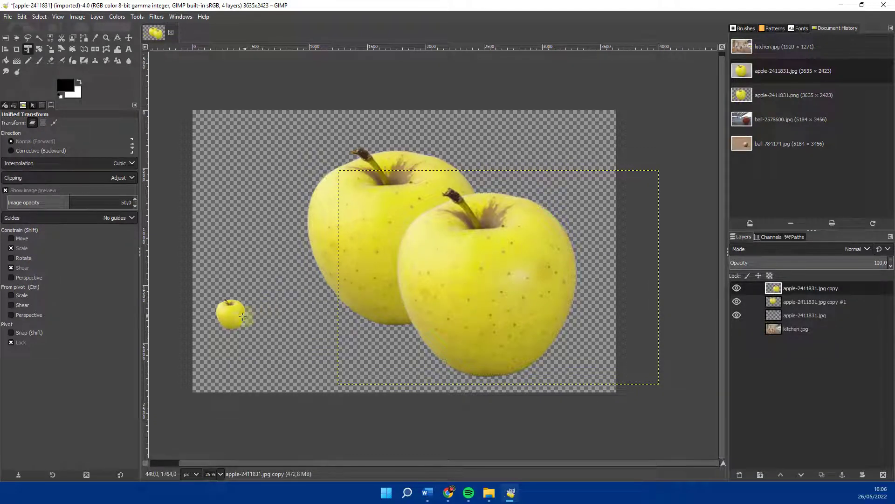
- Enlarge the remaining small apple and place it in front of the others at the image's lower left
{"action": "left_click", "coordinate": [805, 315]}
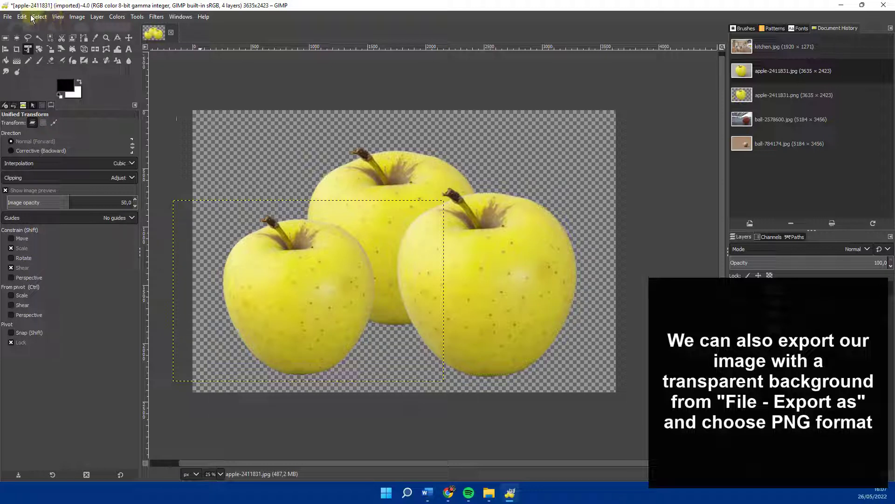
- Export the image as apple-2411831.jpg to the pictures folder with JPEG quality 90
{"action": "left_click", "coordinate": [7, 17]}
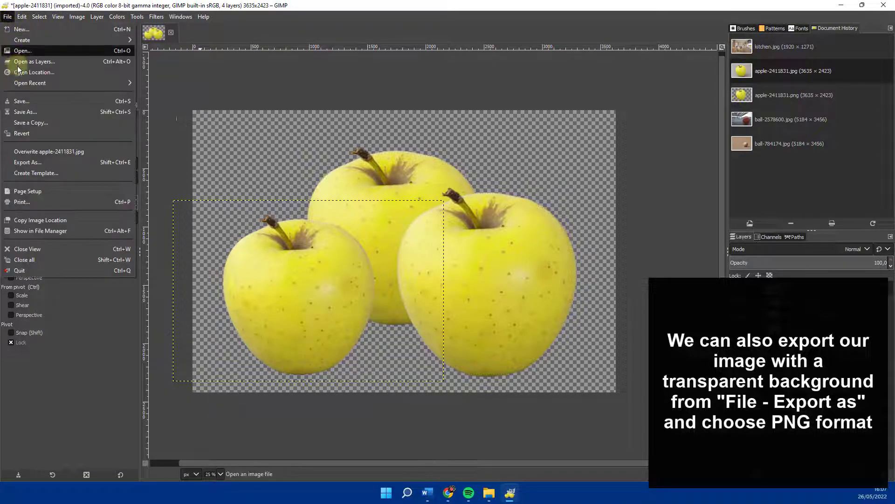
{"action": "left_click", "coordinate": [40, 164]}
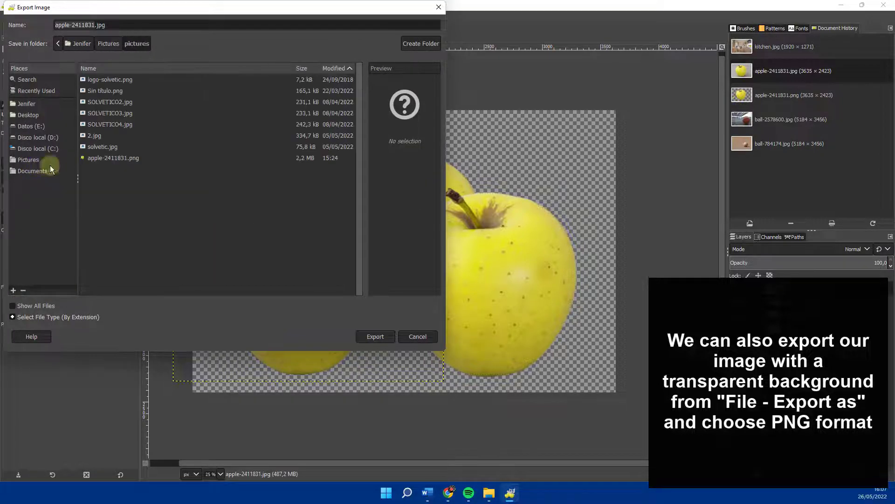
{"action": "left_click", "coordinate": [376, 336]}
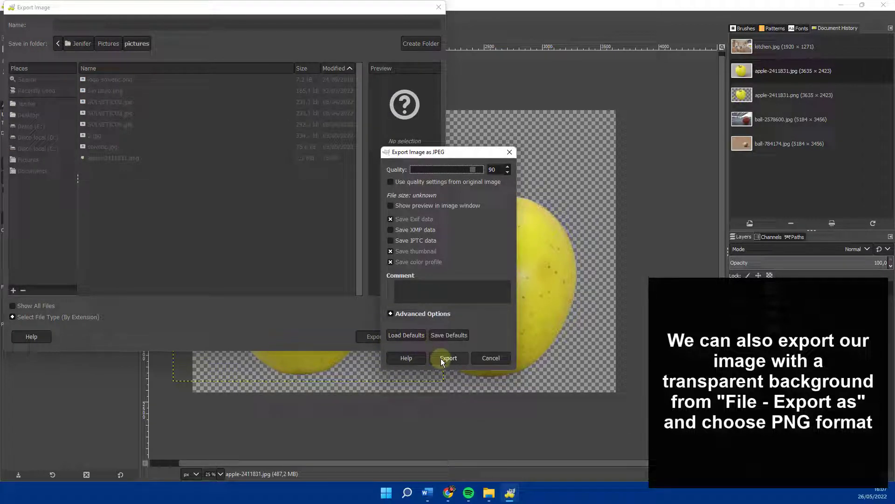
{"action": "left_click", "coordinate": [445, 358]}
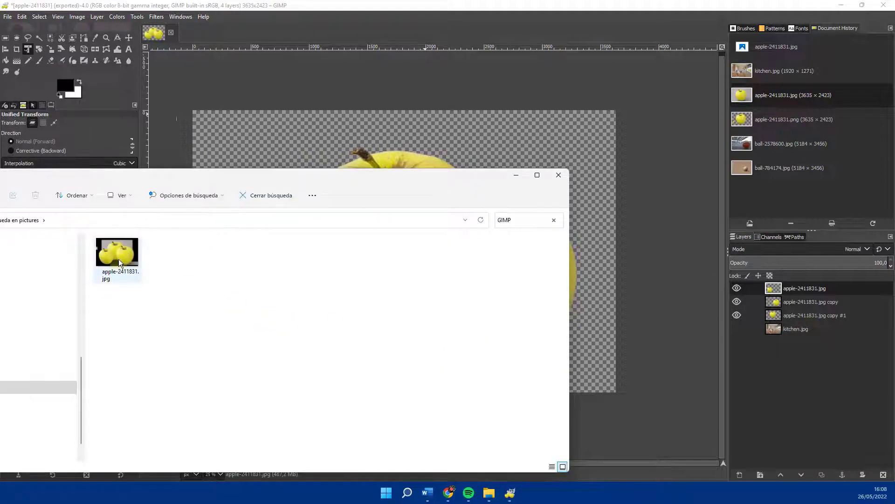
- View the exported apple-2411831.jpg from the file explorer, and close the viewer and the folder window
{"action": "double_click", "coordinate": [118, 258]}
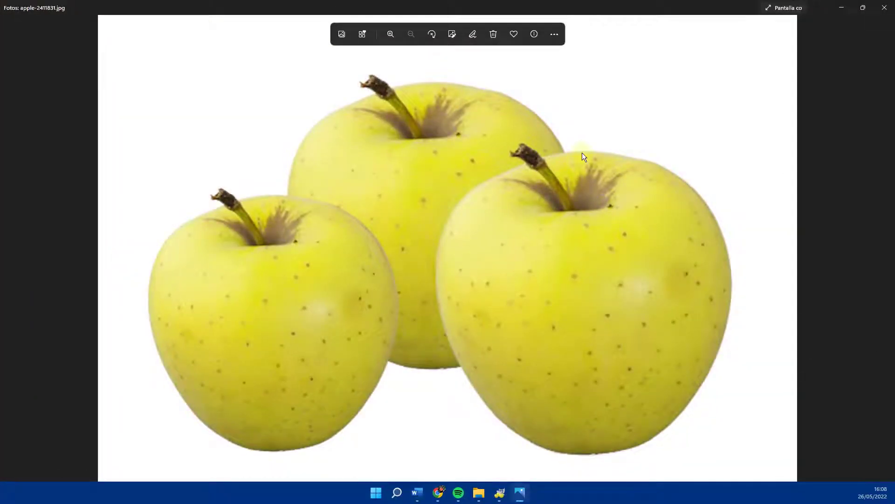
{"action": "left_click", "coordinate": [883, 14]}
{"action": "left_click", "coordinate": [561, 171]}
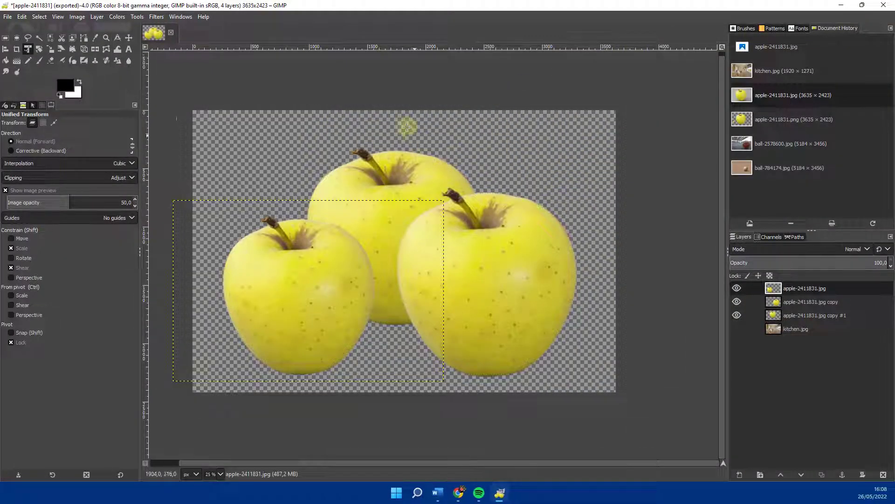